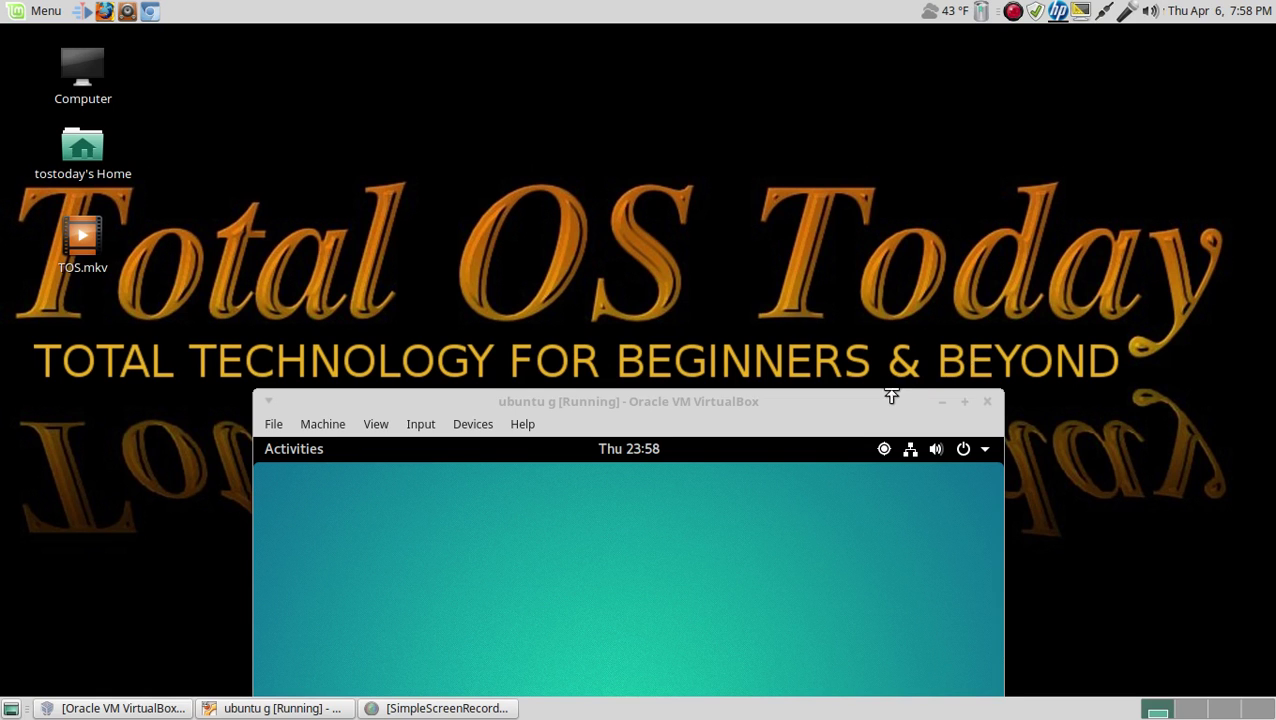
Move the virtual machine window up into full view, and briefly open the Files application inside it.
{"action": "left_click_drag", "start_coordinate": [877, 394], "coordinate": [883, 49]}
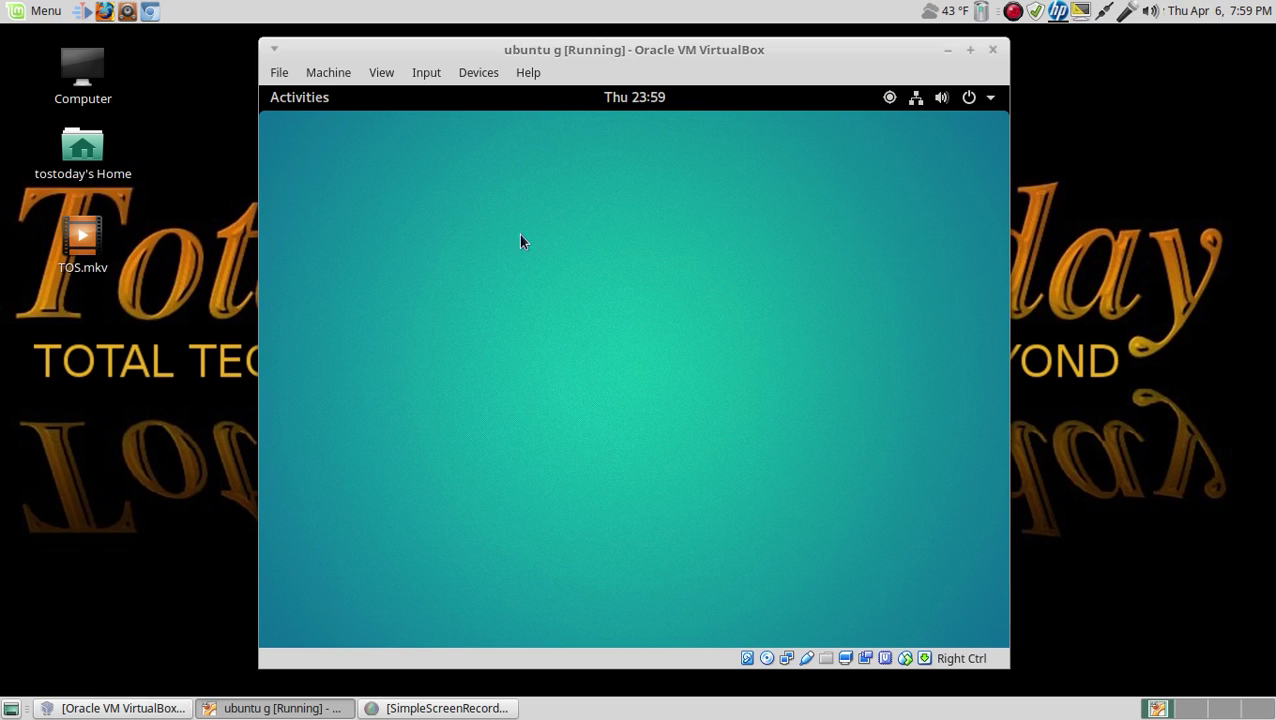
{"action": "key", "text": "super"}
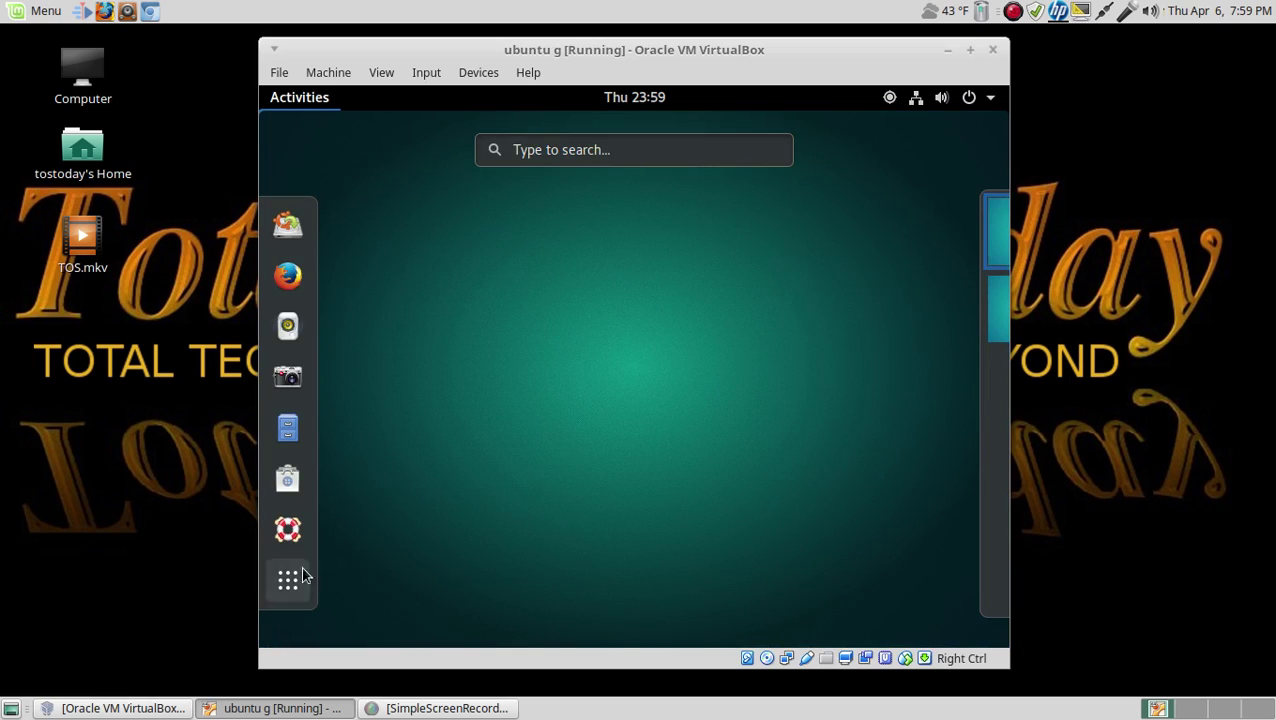
{"action": "left_click", "coordinate": [288, 424]}
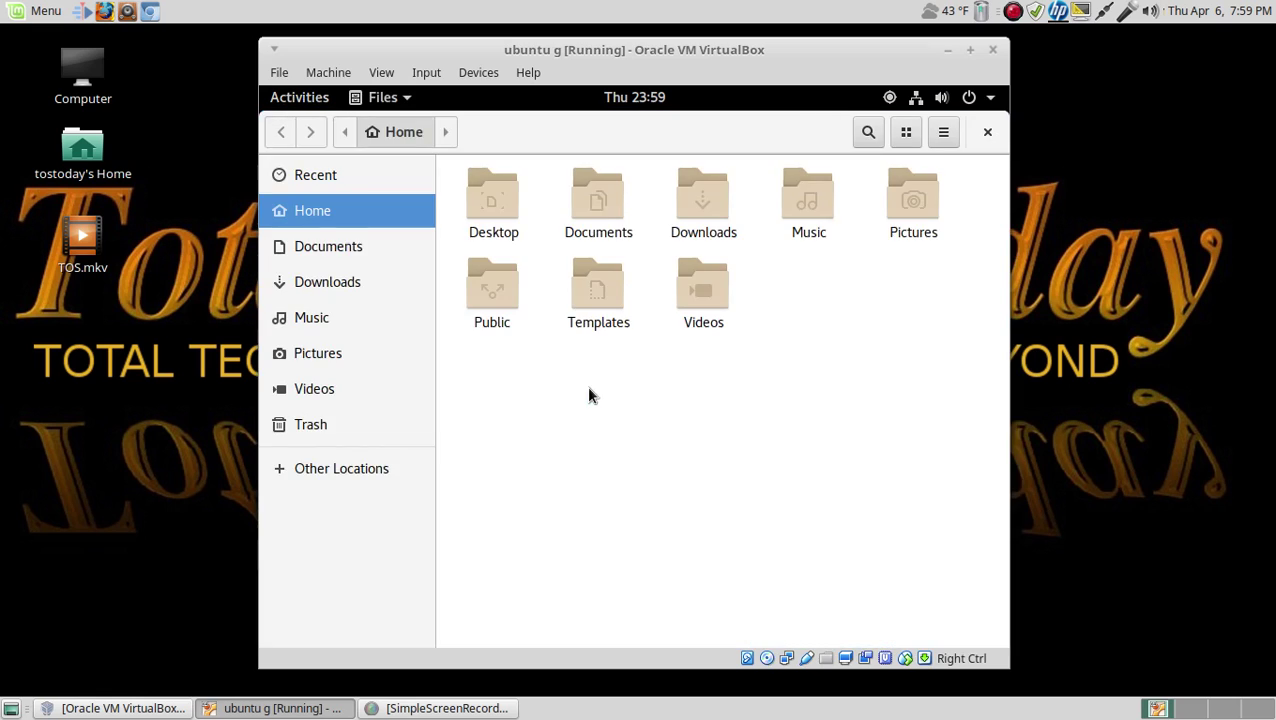
{"action": "left_click", "coordinate": [989, 133]}
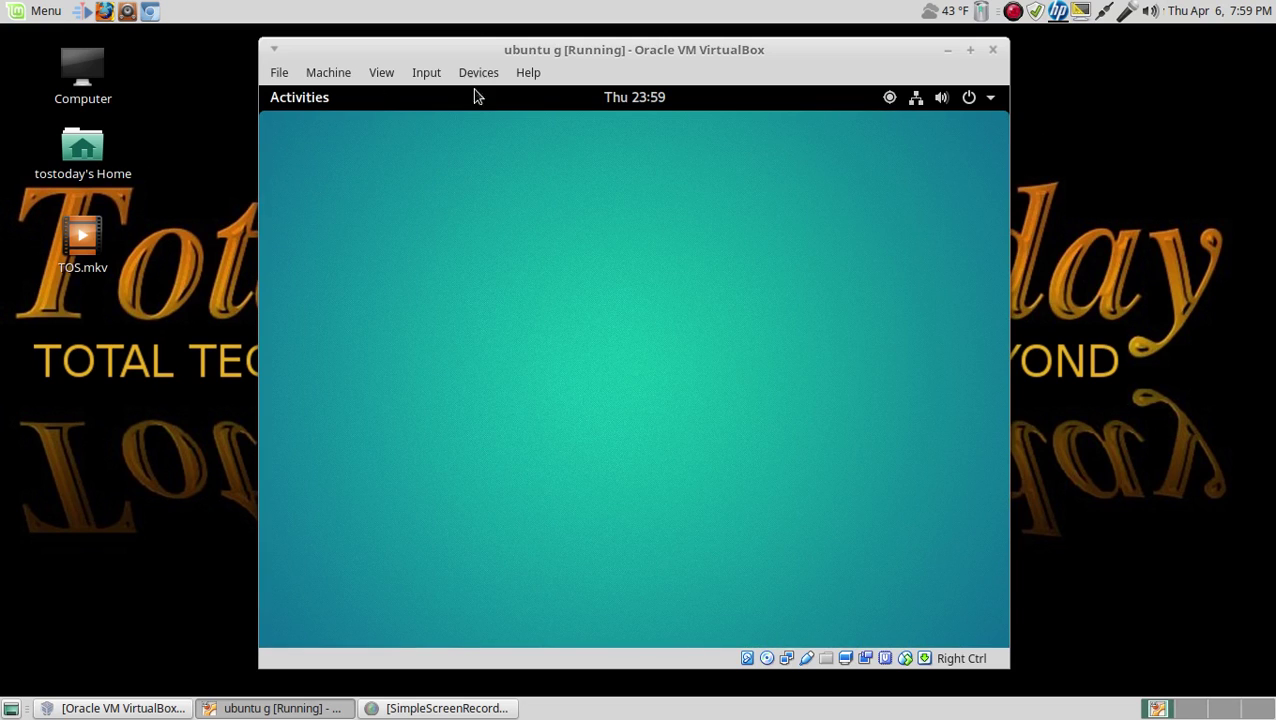
Search the guest system's activities overview for "fire".
{"action": "key", "text": "super"}
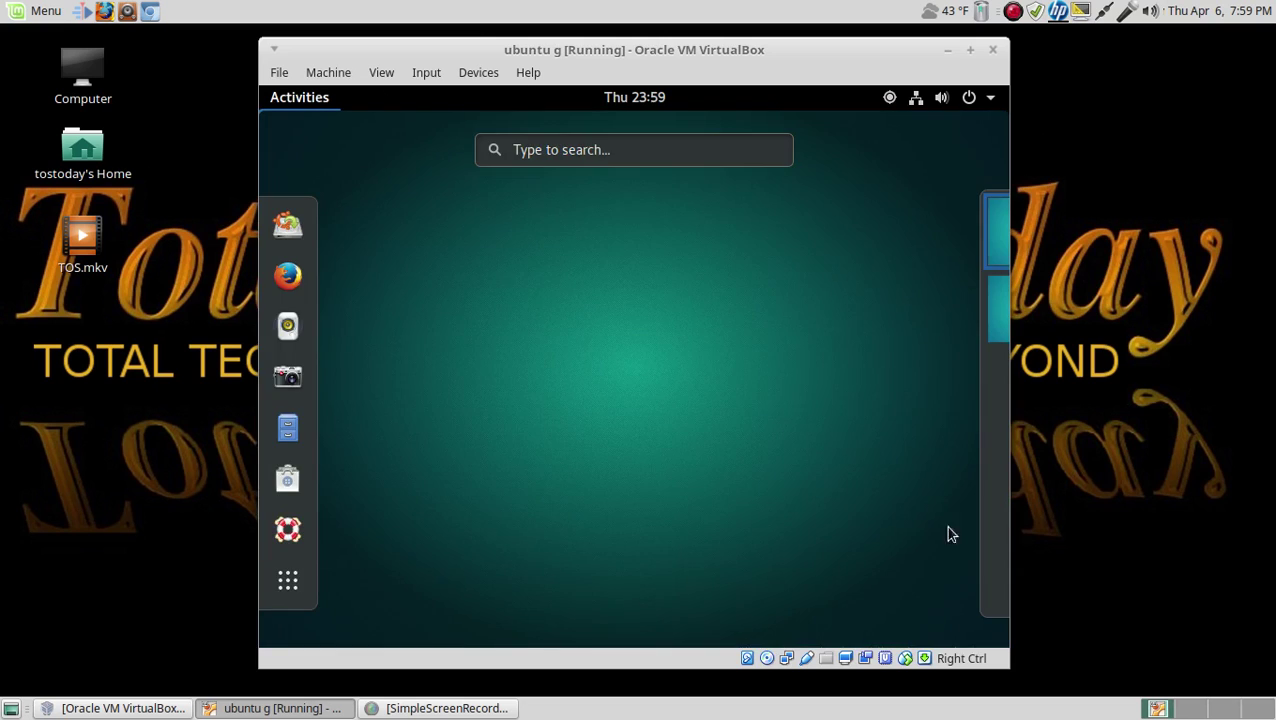
{"action": "left_click", "coordinate": [678, 147]}
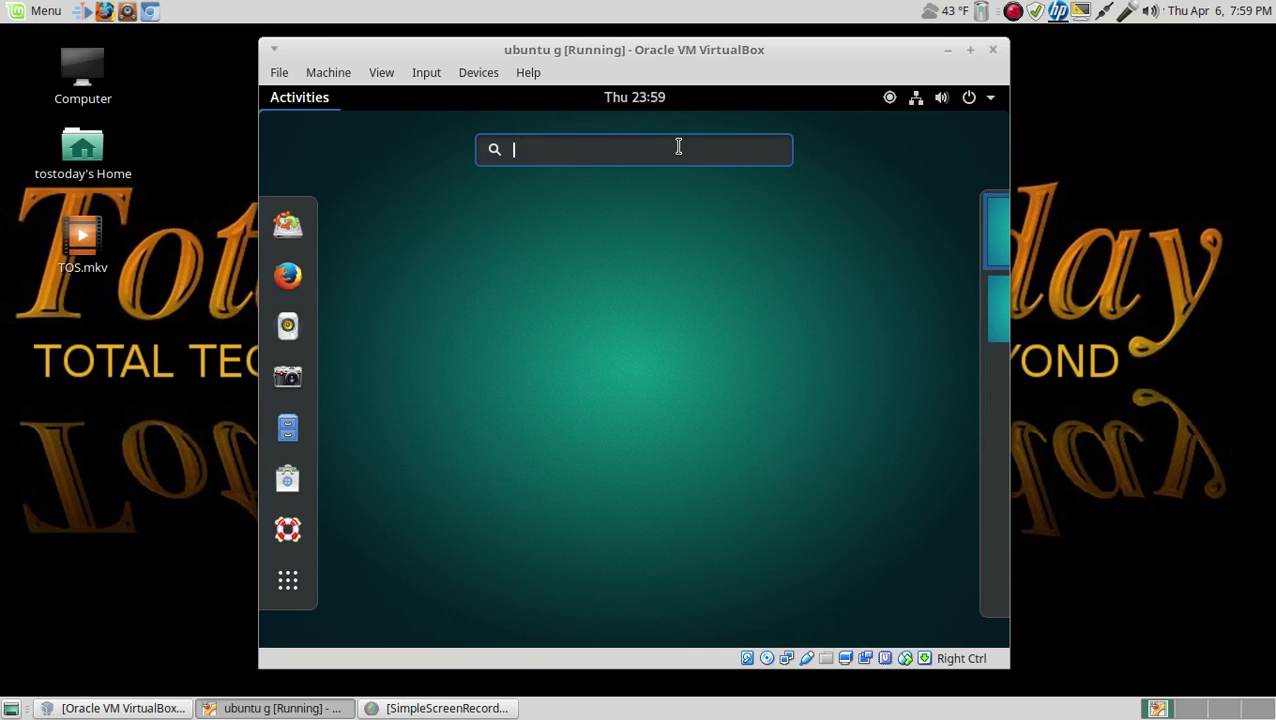
{"action": "type", "text": "fire"}
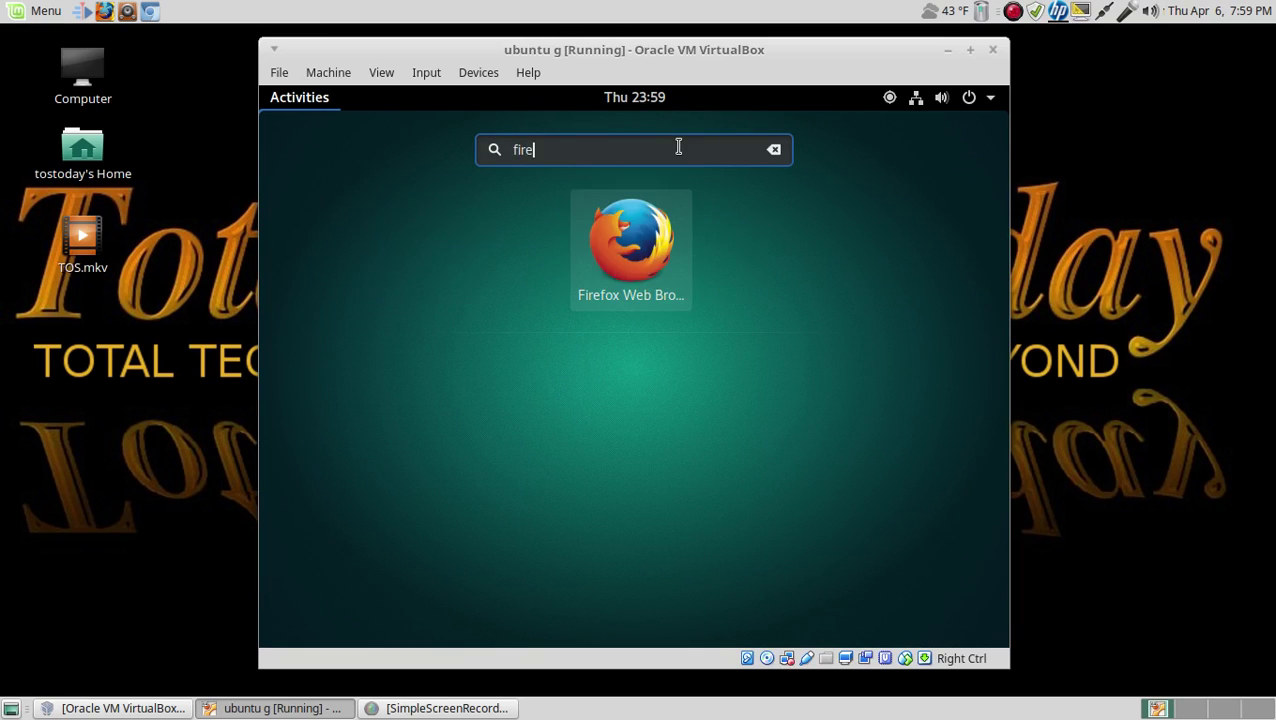
Replace the overview search with "music", open Rhythmbox from the results and close it again.
{"action": "key", "text": "BackSpace"}
{"action": "key", "text": "BackSpace"}
{"action": "key", "text": "BackSpace"}
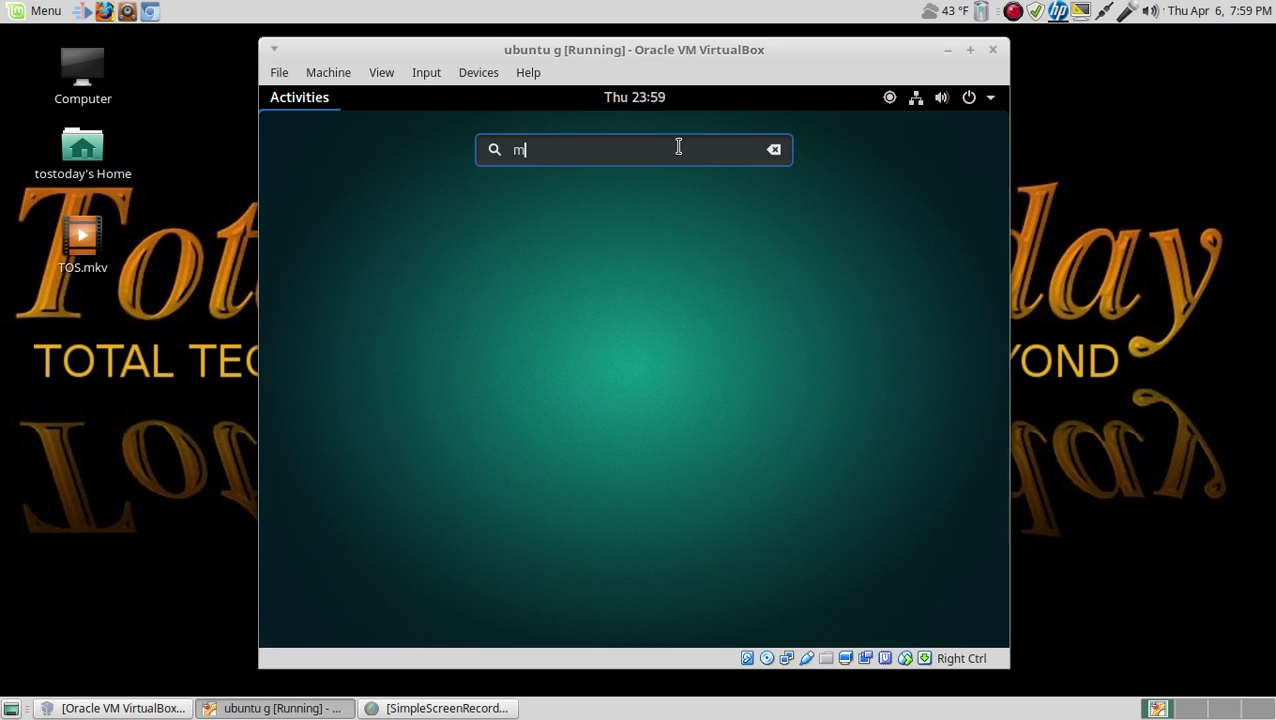
{"action": "type", "text": "music"}
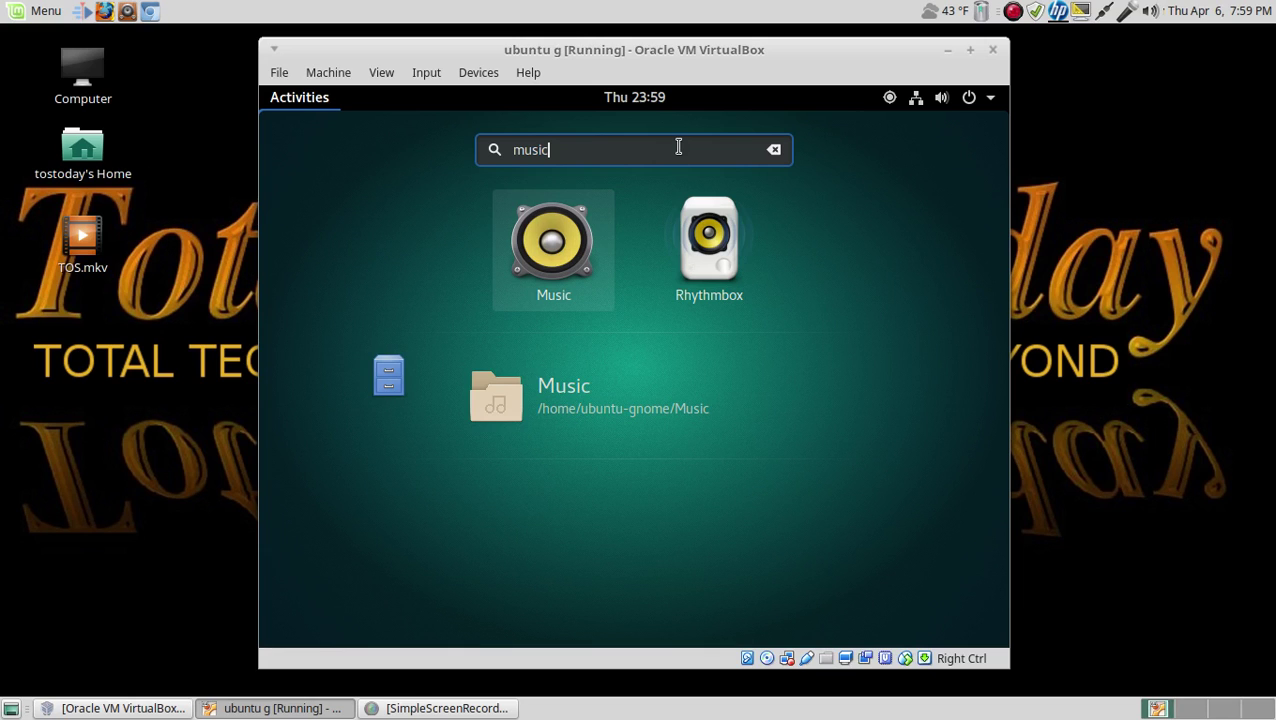
{"action": "left_click", "coordinate": [693, 261]}
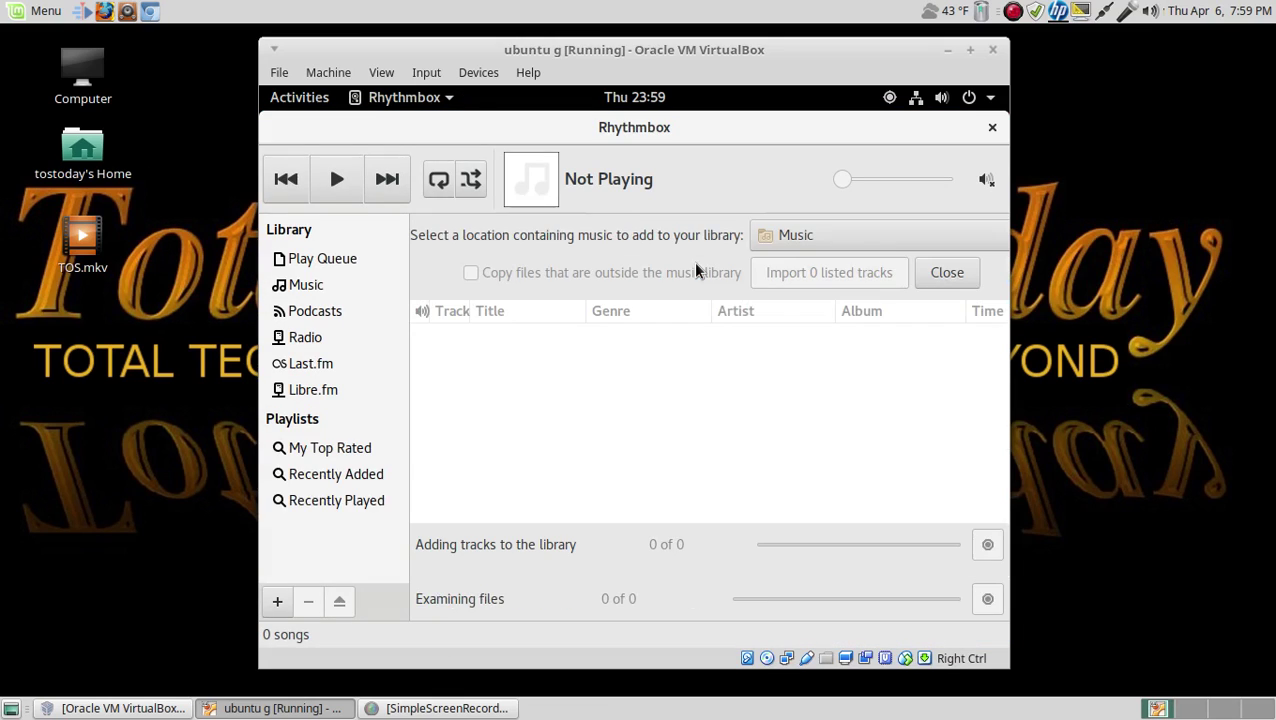
{"action": "left_click", "coordinate": [992, 127]}
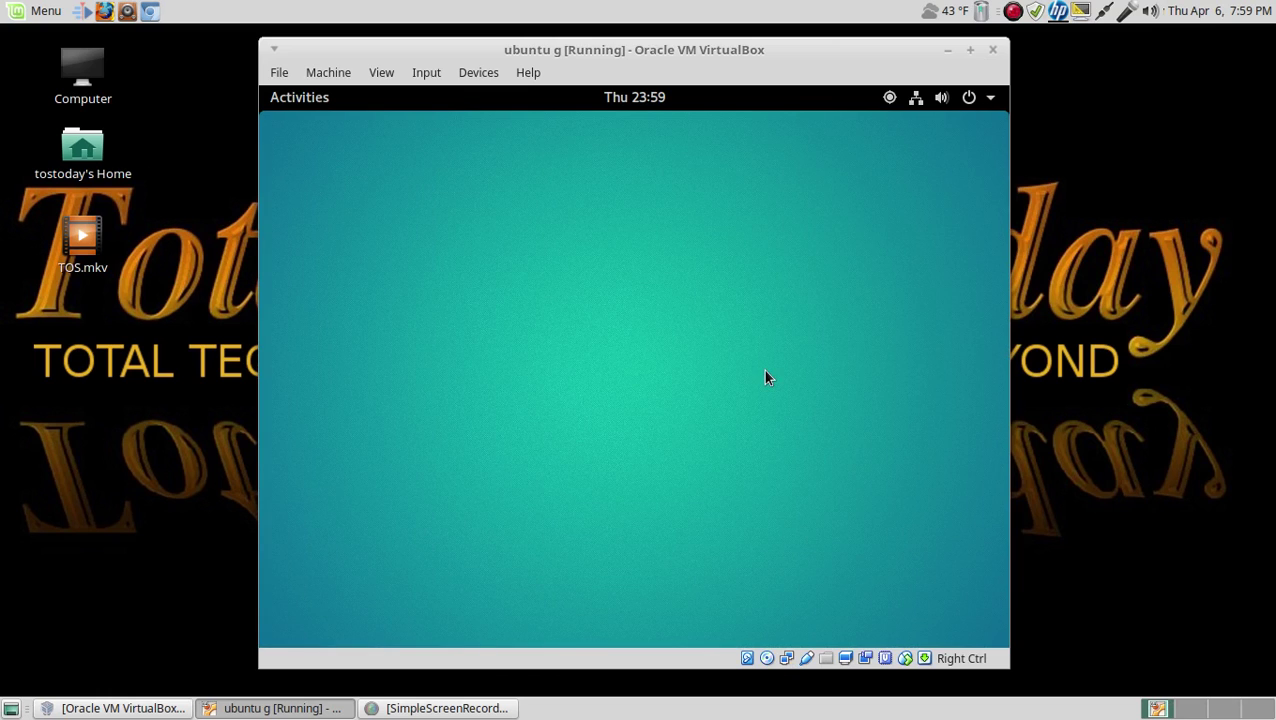
Search the activities overview for "tweak" and launch Tweak Tool.
{"action": "key", "text": "super"}
{"action": "left_click", "coordinate": [670, 151]}
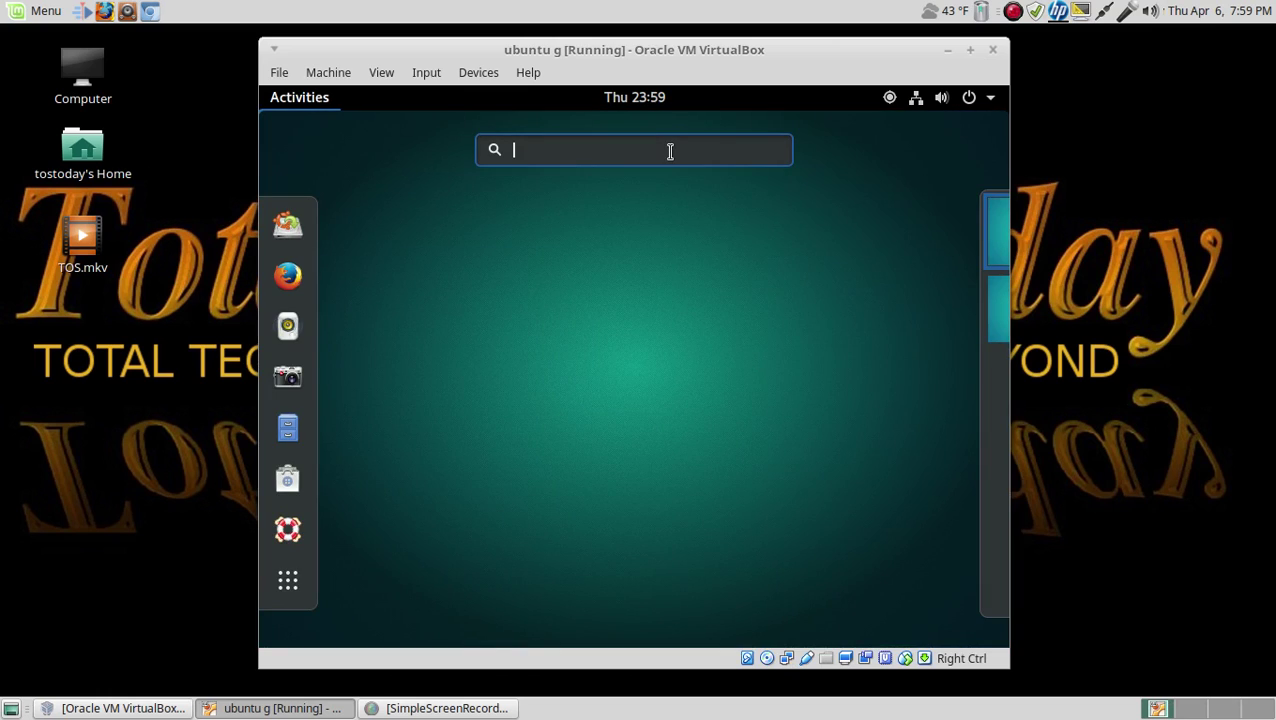
{"action": "type", "text": "tweak"}
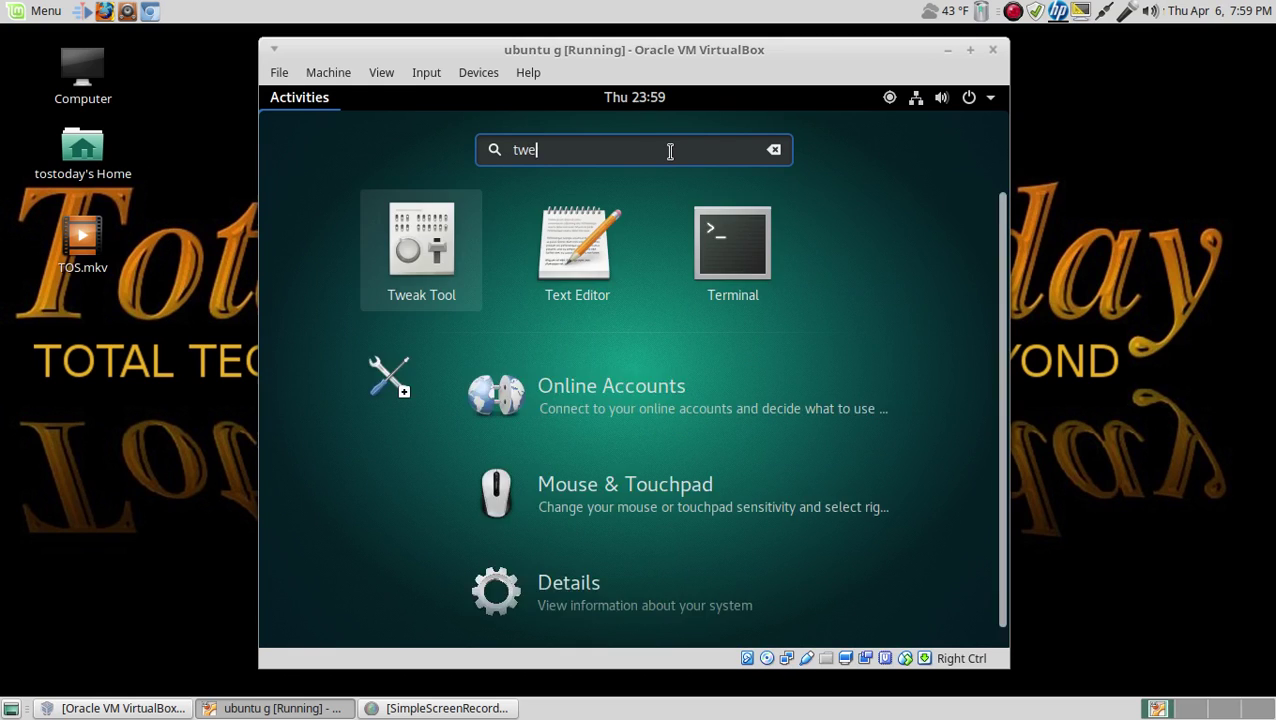
{"action": "left_click", "coordinate": [672, 276]}
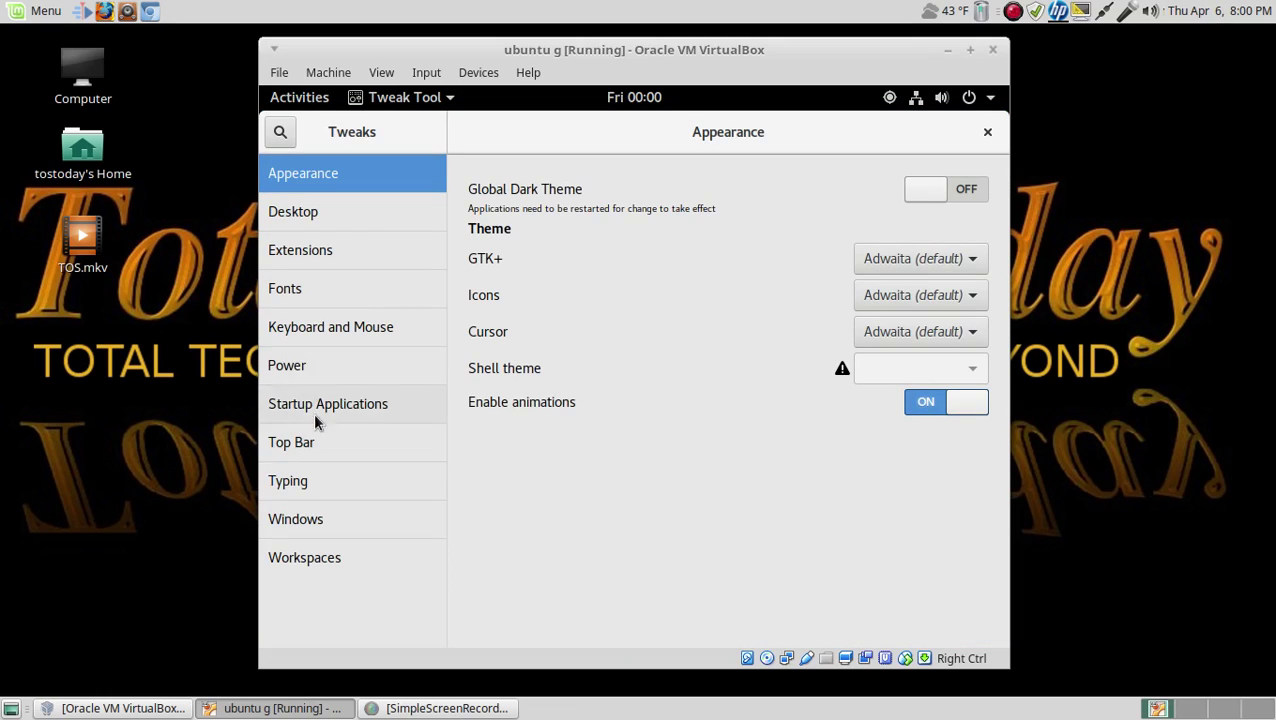
Enable the Applications menu extension in Tweak Tool and close the tool.
{"action": "left_click", "coordinate": [320, 256]}
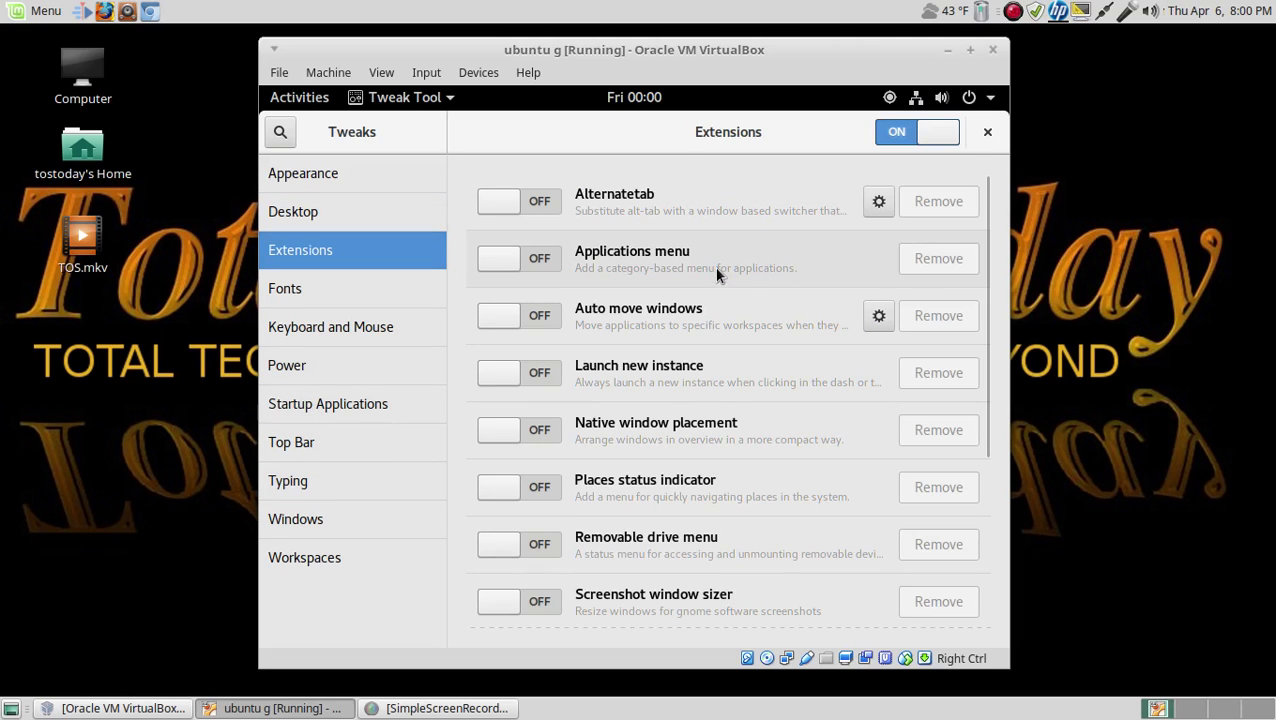
{"action": "scroll", "coordinate": [729, 311], "scroll_direction": "down", "scroll_amount": 5}
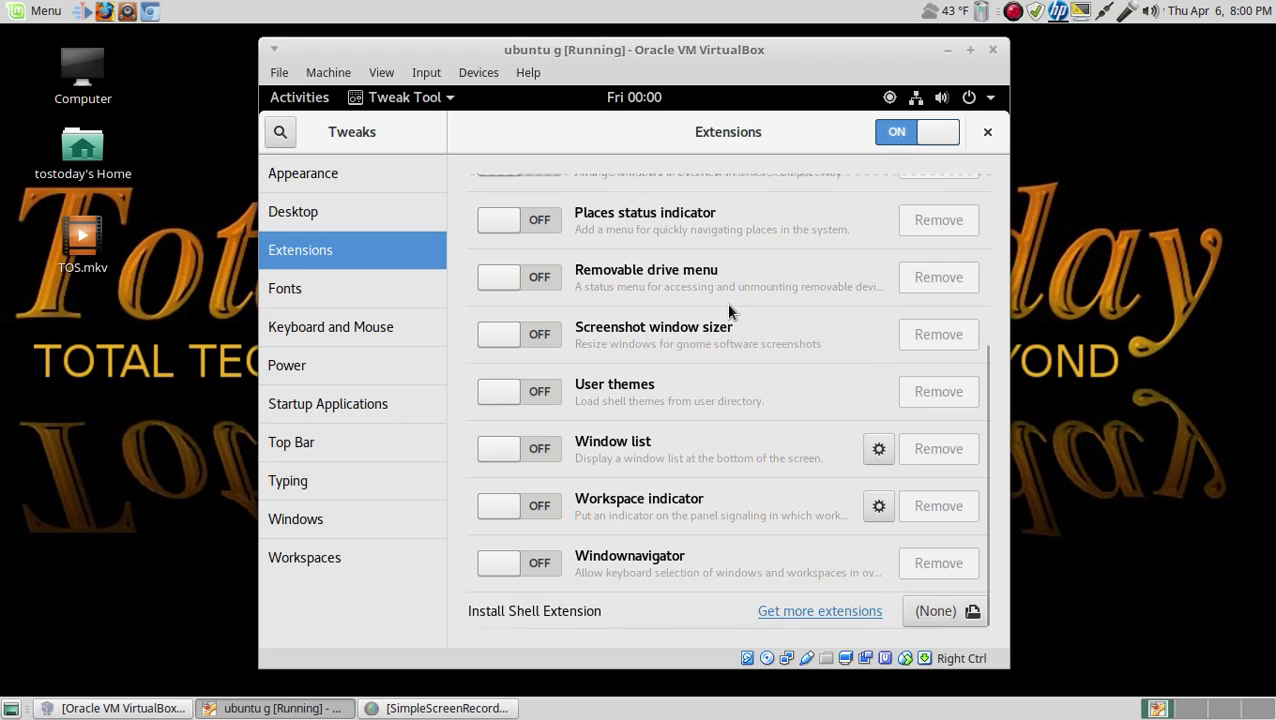
{"action": "scroll", "coordinate": [729, 311], "scroll_direction": "up", "scroll_amount": 5}
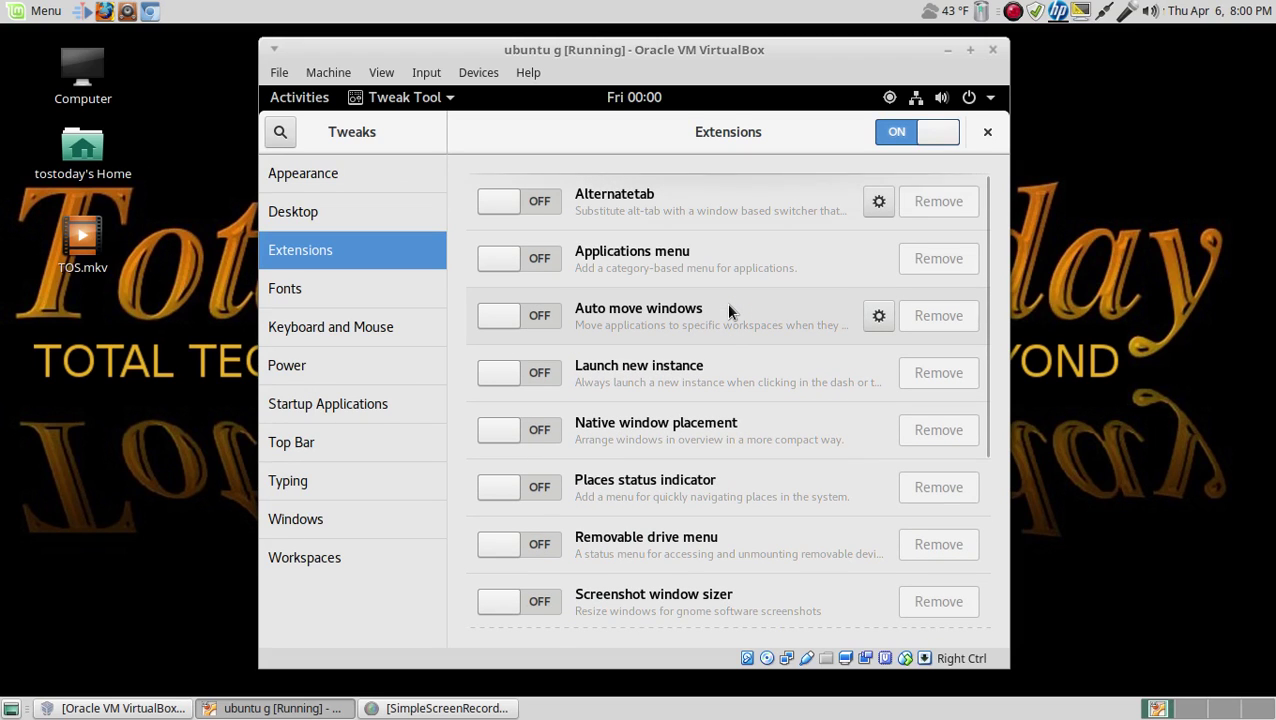
{"action": "left_click", "coordinate": [548, 256]}
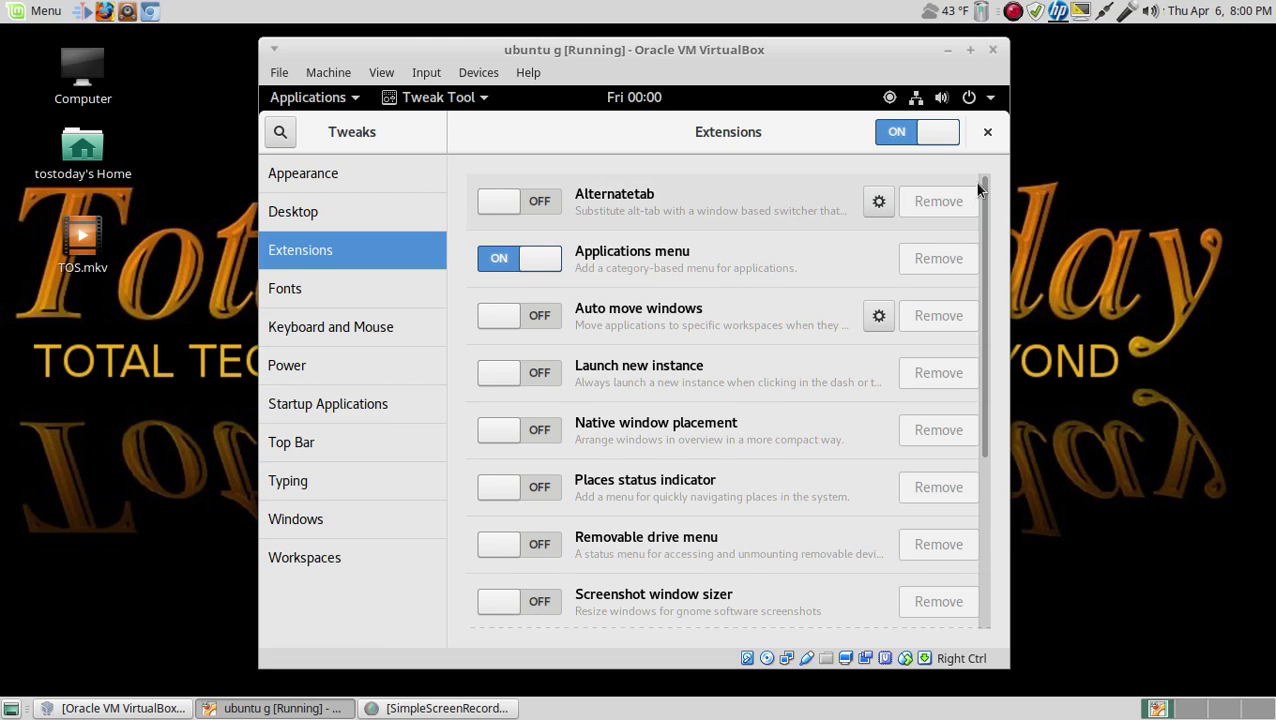
{"action": "left_click", "coordinate": [987, 132]}
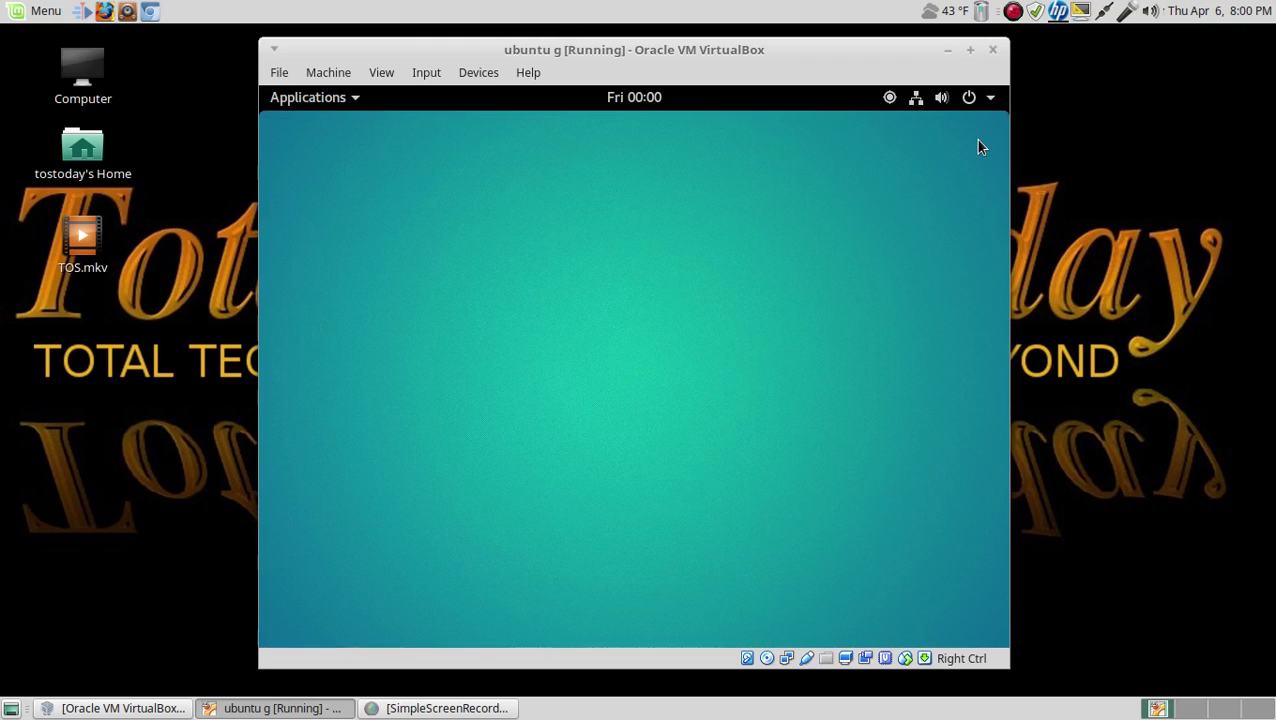
Look over the guest's Applications menu, close it and shift the virtual machine window slightly sideways.
{"action": "left_click", "coordinate": [350, 104]}
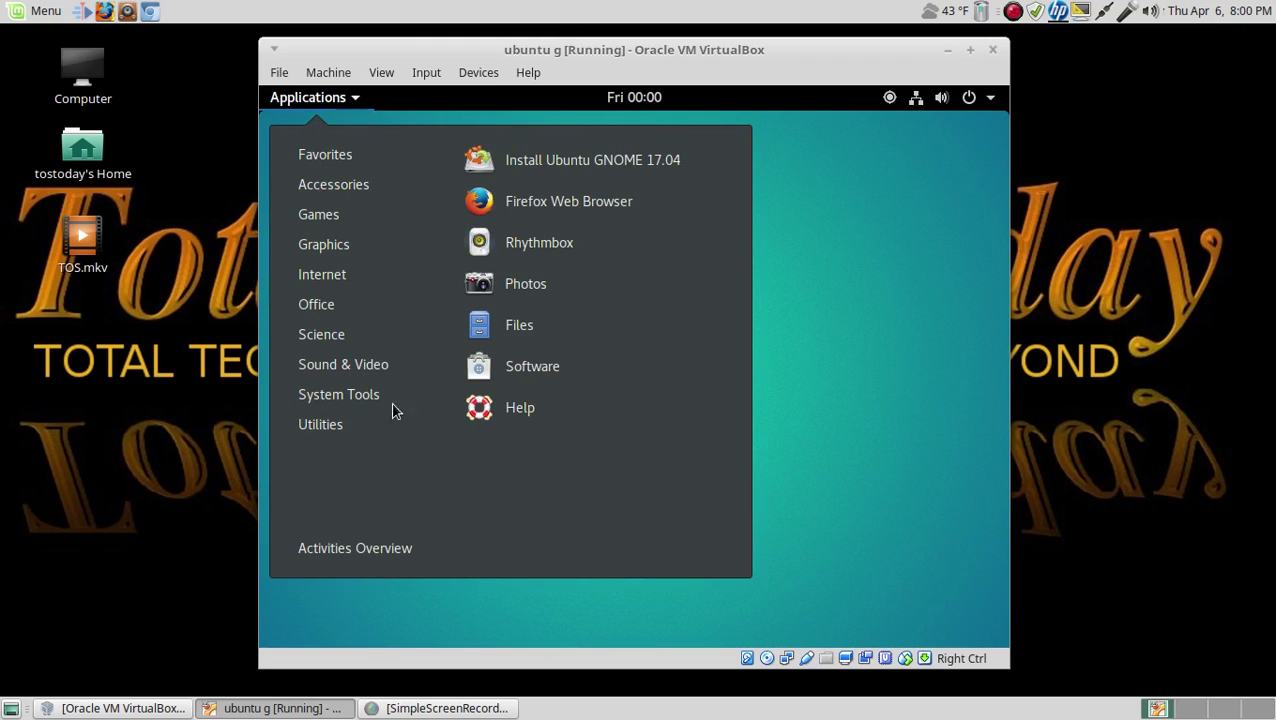
{"action": "left_click", "coordinate": [838, 350]}
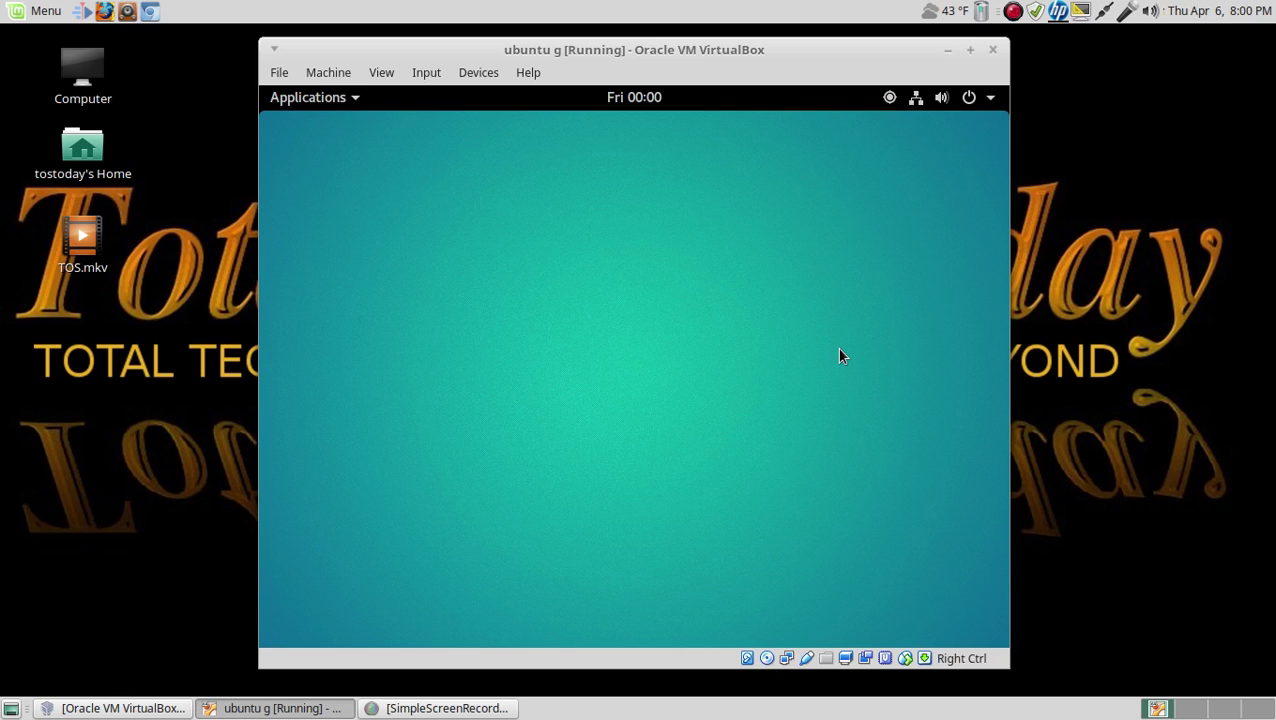
{"action": "left_click_drag", "start_coordinate": [806, 52], "coordinate": [773, 55]}
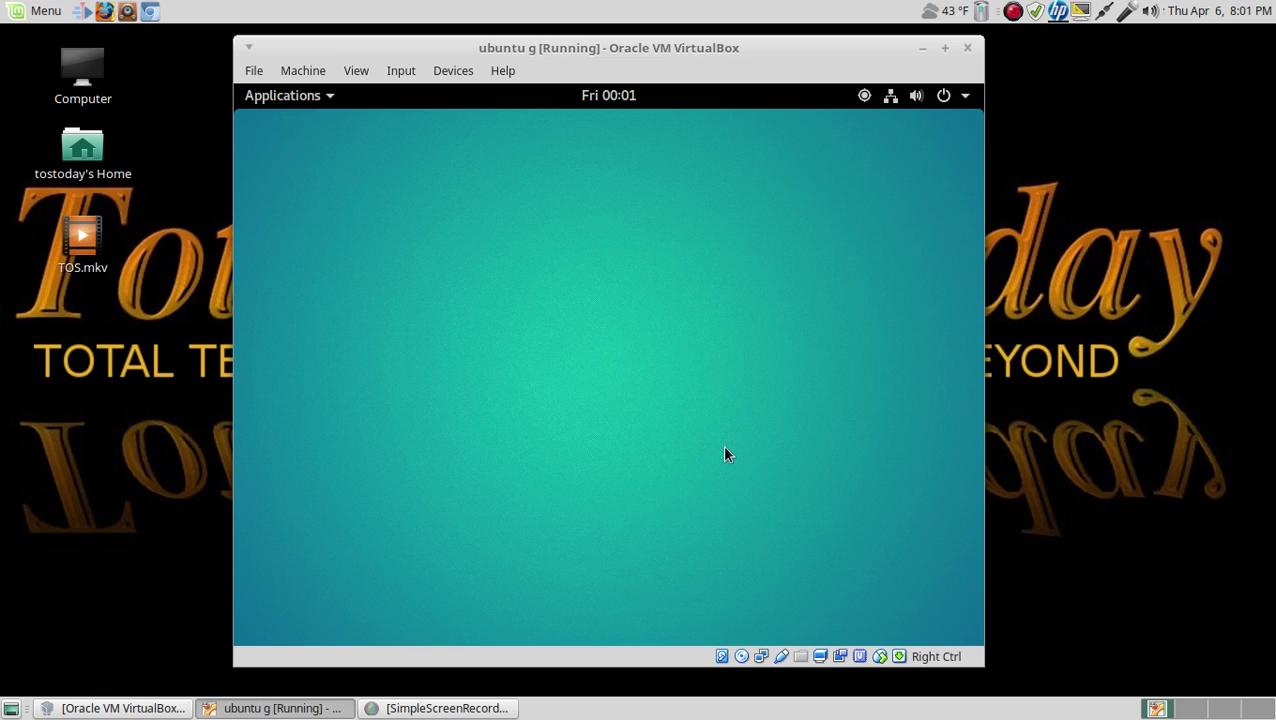
Compare the host desktop's main menu with the guest's Applications menu, closing each after viewing.
{"action": "left_click", "coordinate": [31, 17]}
{"action": "left_click", "coordinate": [31, 18]}
{"action": "left_click", "coordinate": [33, 13]}
{"action": "left_click", "coordinate": [33, 18]}
{"action": "left_click", "coordinate": [319, 100]}
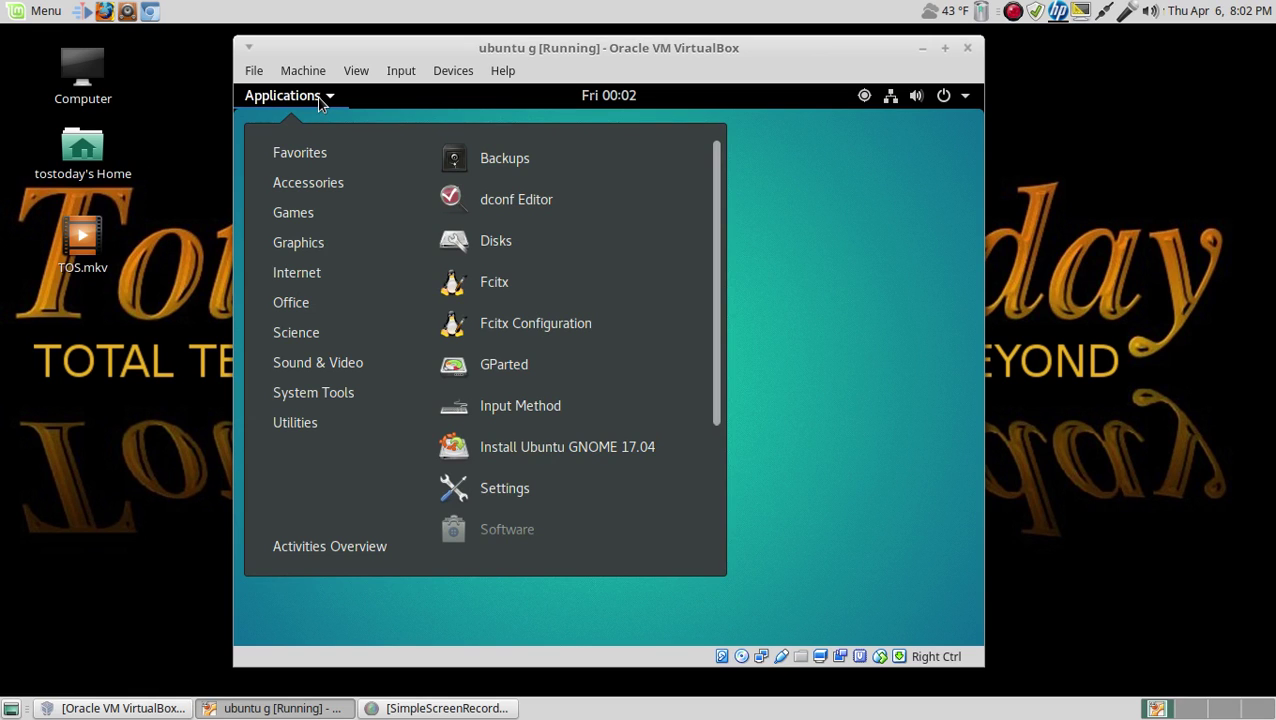
{"action": "left_click", "coordinate": [320, 100]}
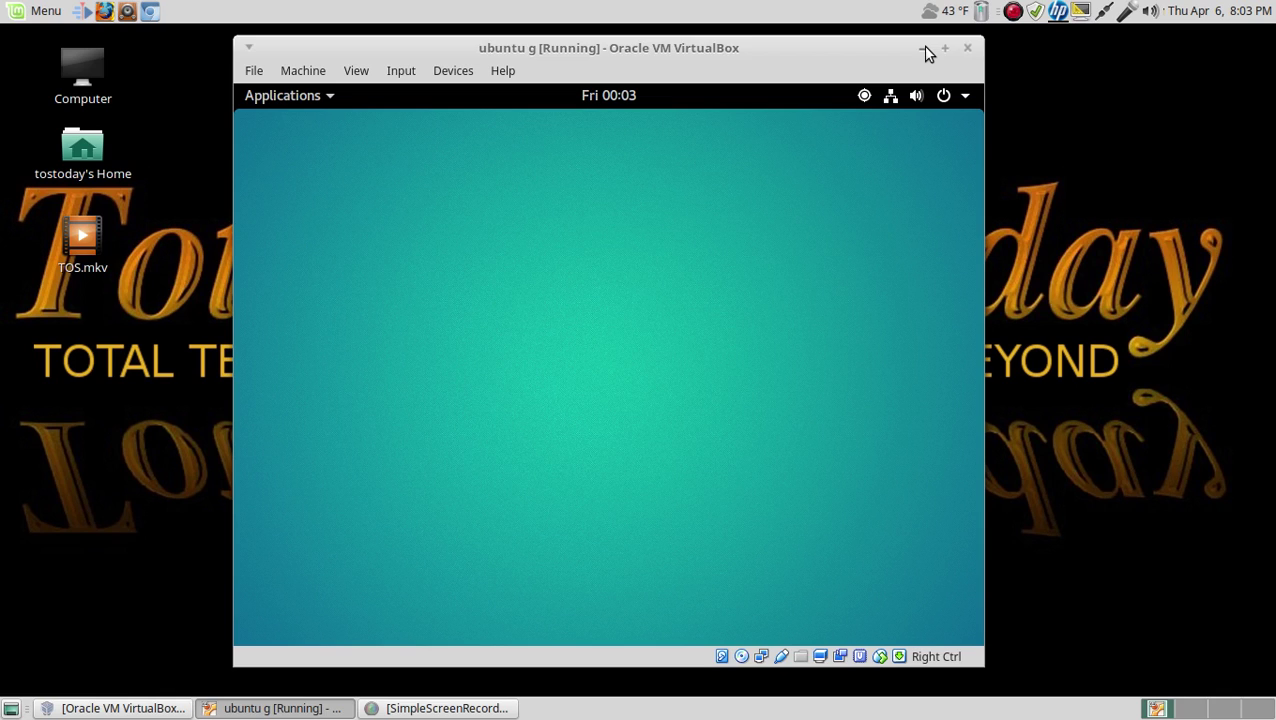
Check the guest's system status menu, close it and minimize the virtual machine window.
{"action": "left_click", "coordinate": [961, 100]}
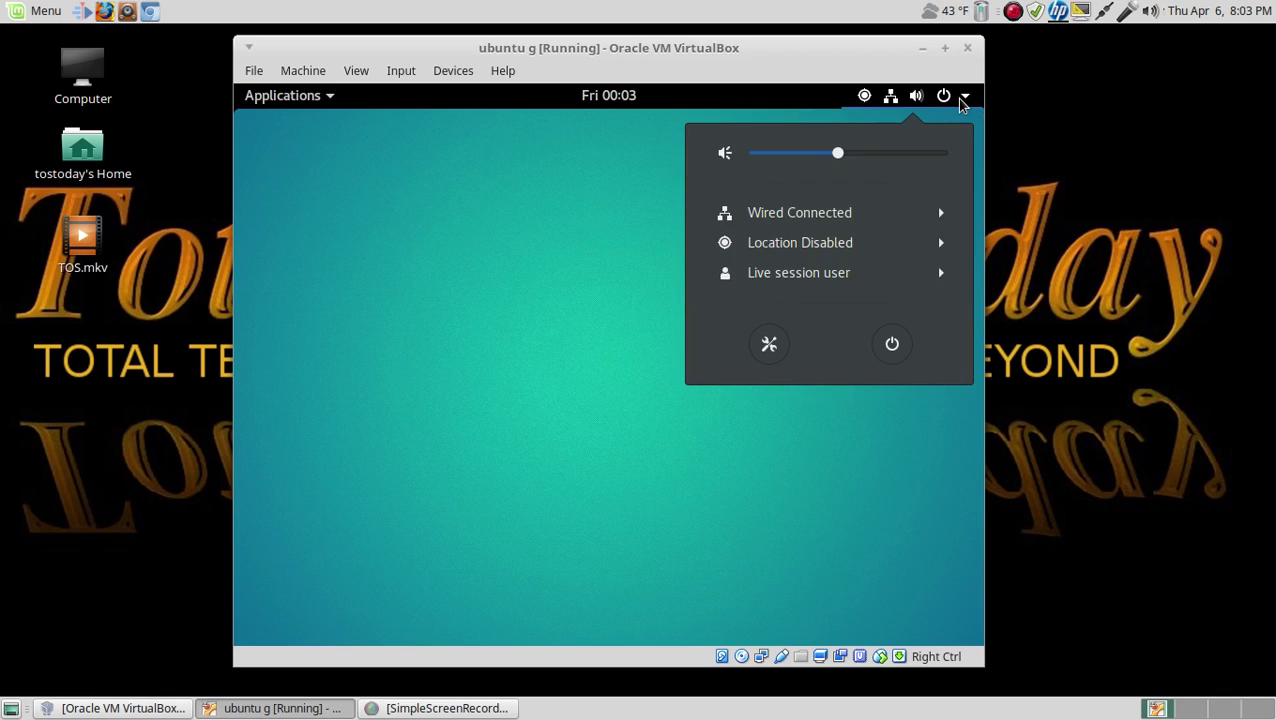
{"action": "left_click", "coordinate": [961, 101]}
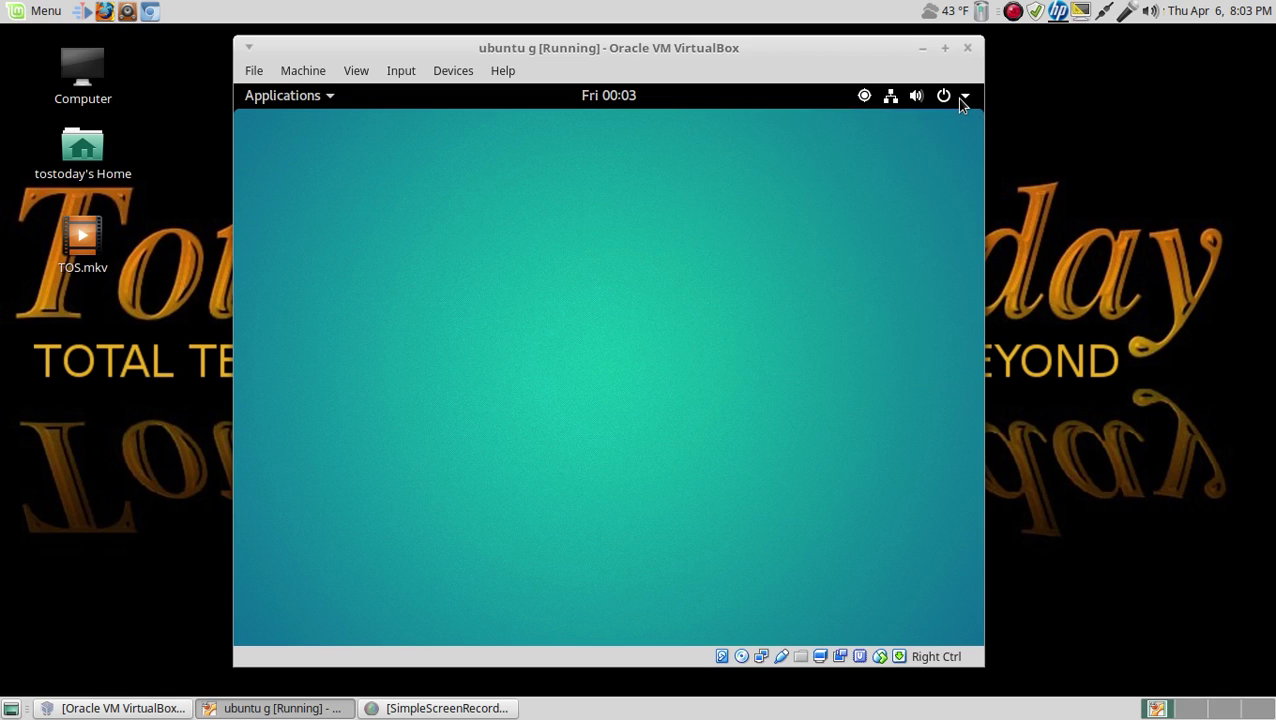
{"action": "left_click", "coordinate": [923, 48]}
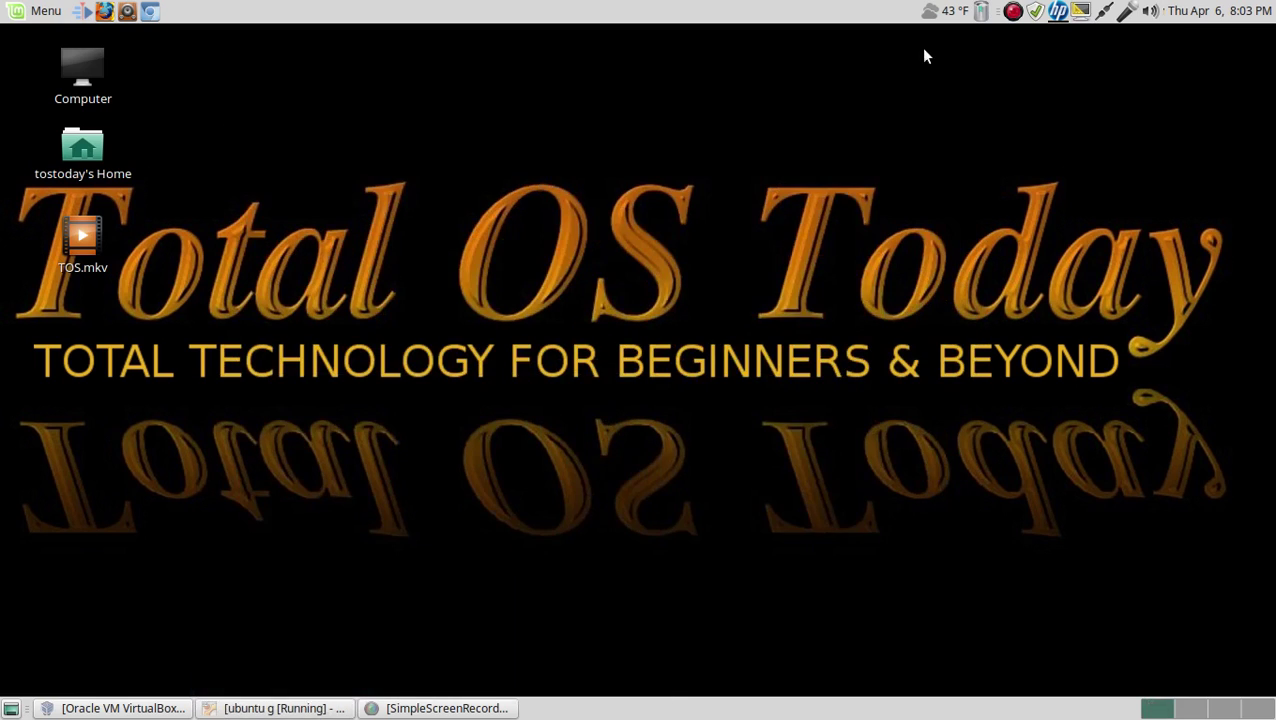